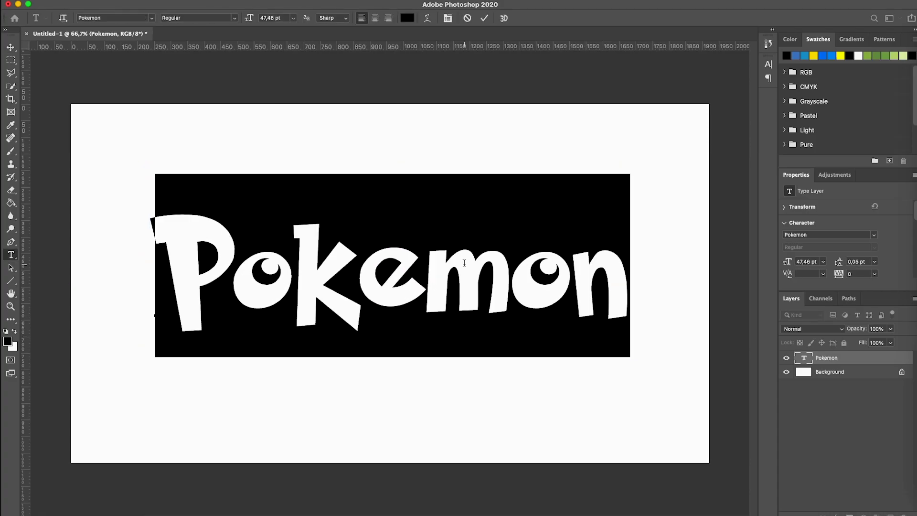
- Apply yellow as the Pokemon text colour and commit the edit
click(8, 341)
click(782, 117)
key(super+Return)
key(v)
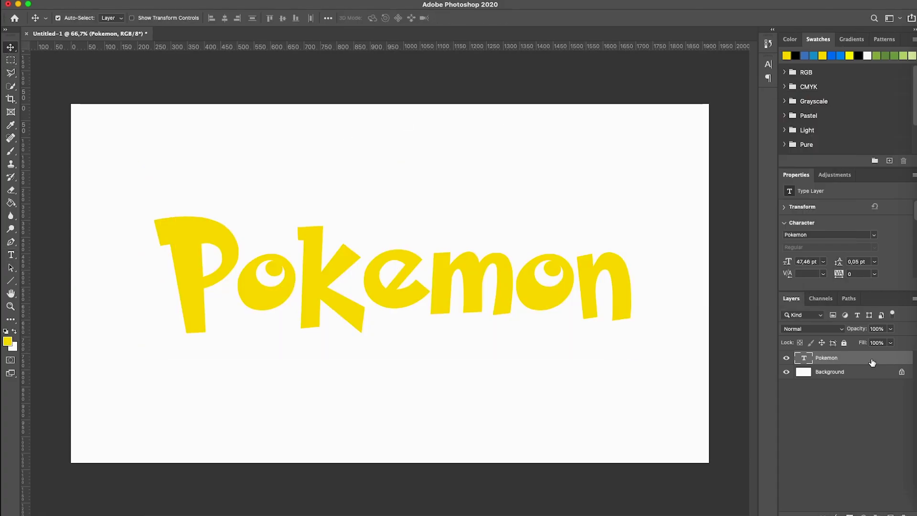
- Give the text layer a tighter blue Outer Glow and a larger, softer Drop Shadow
double_click(872, 363)
click(486, 289)
drag(650, 237, 636, 240)
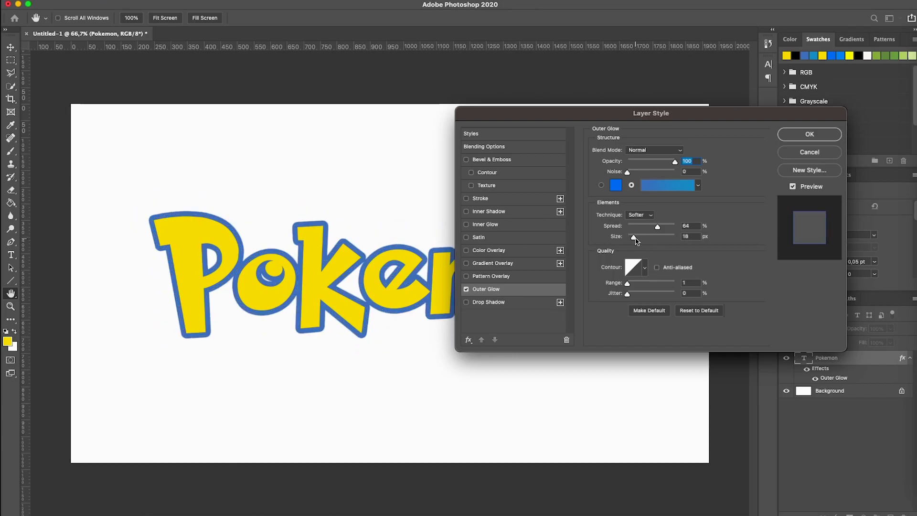
drag(641, 114, 691, 78)
click(517, 267)
click(539, 267)
drag(686, 182, 688, 184)
click(860, 100)
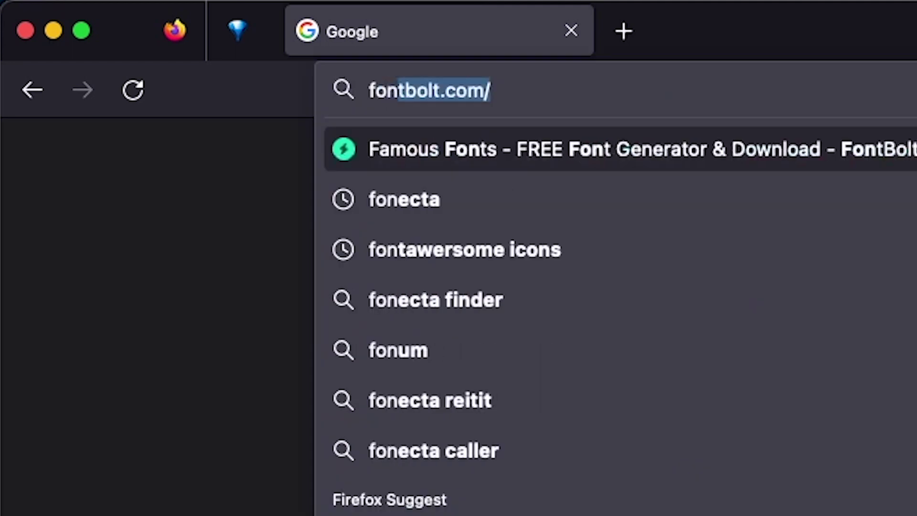
- Load fontbolt.com, search the fonts for 'pokemon', and open the Pokemon Font result
key(Return)
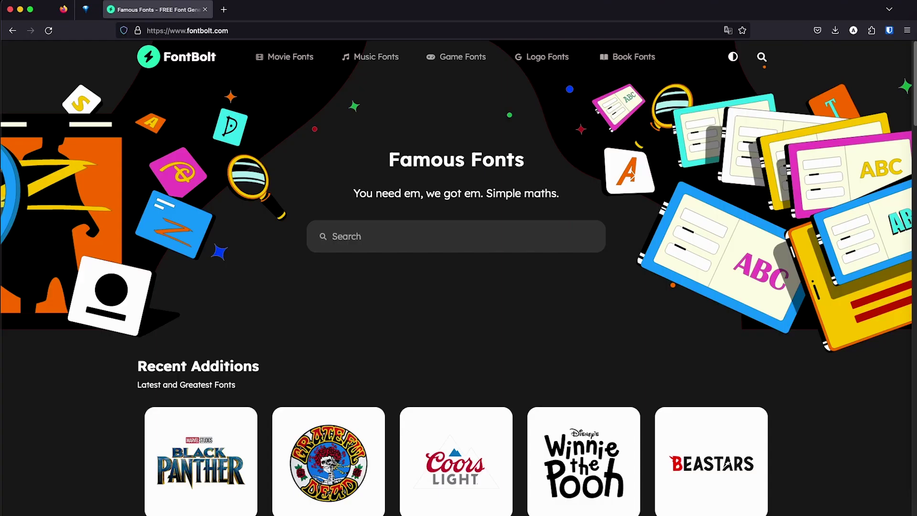
click(369, 234)
text(pokemon)
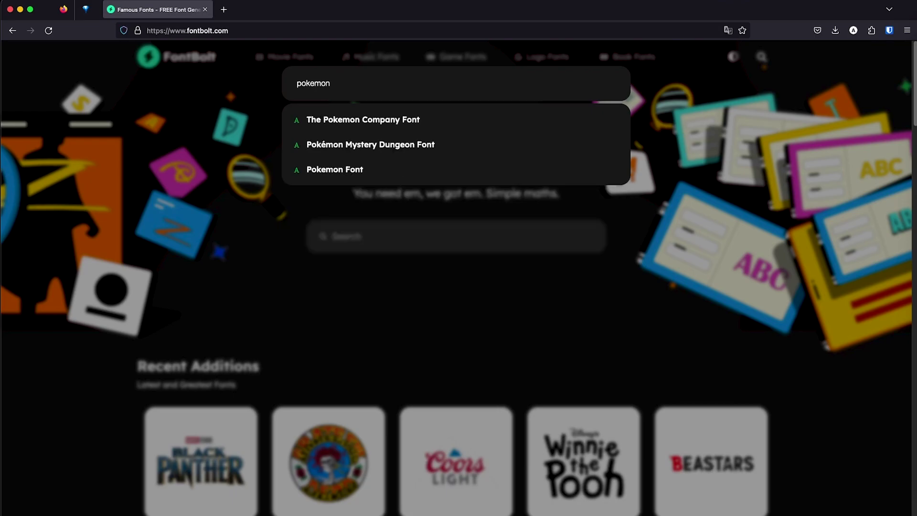
key(Return)
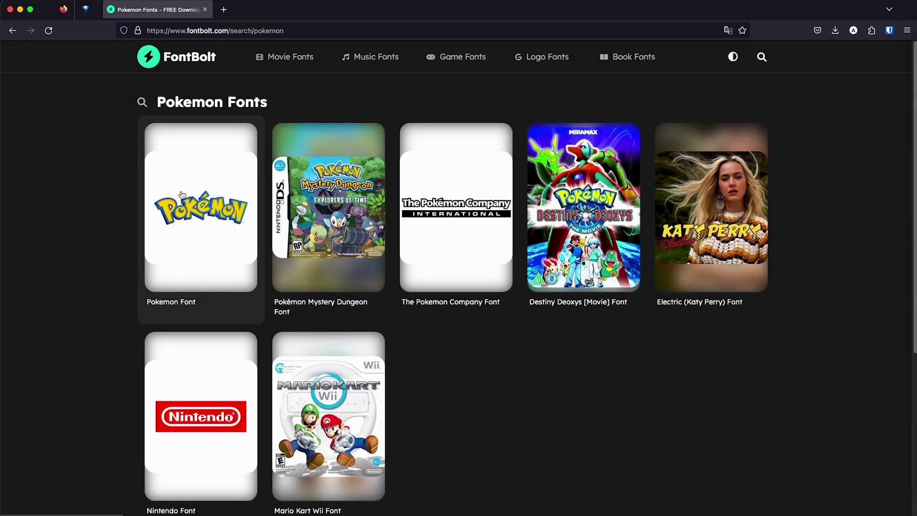
click(206, 215)
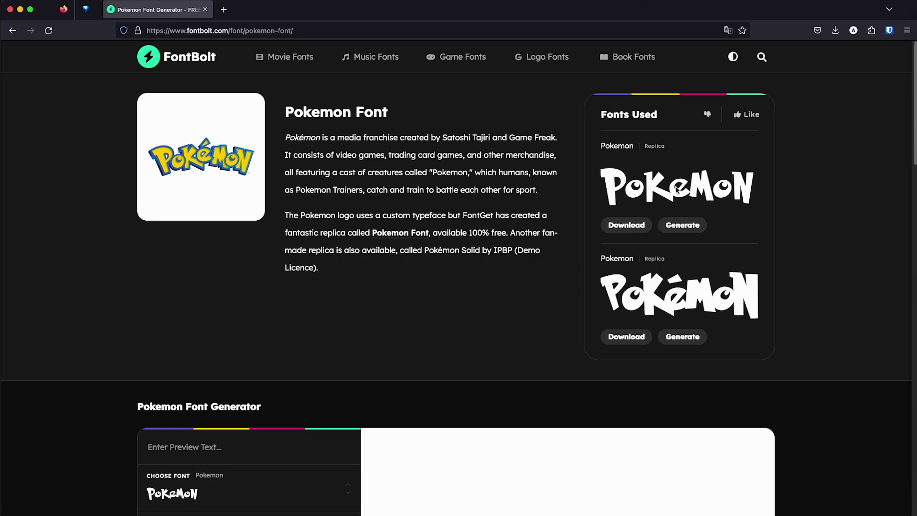
- Scroll down to the Pokemon Font Generator and zoom the page to 120%
drag(688, 187, 798, 261)
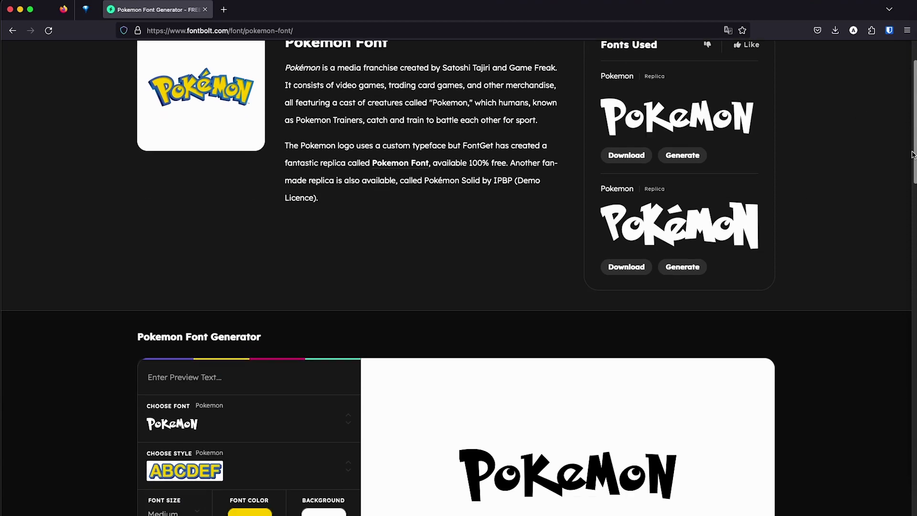
drag(914, 134, 915, 172)
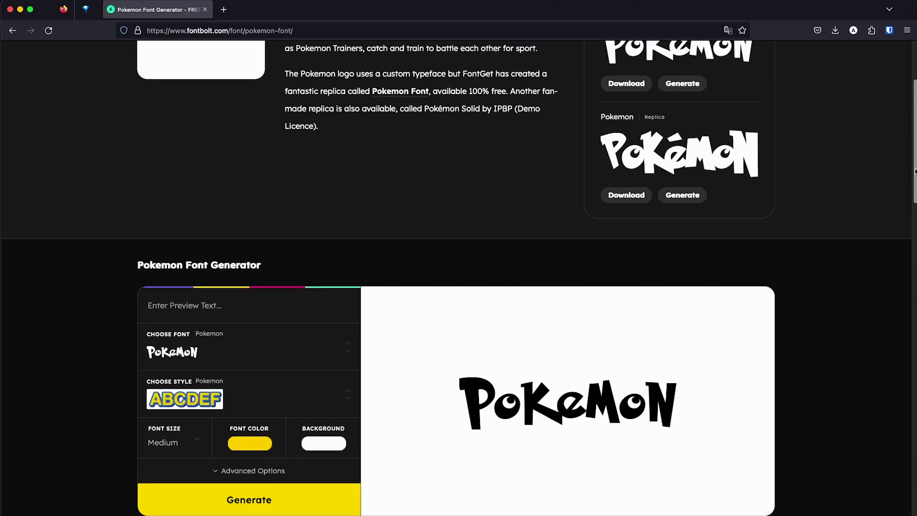
key(super+equal)
key(super+equal)
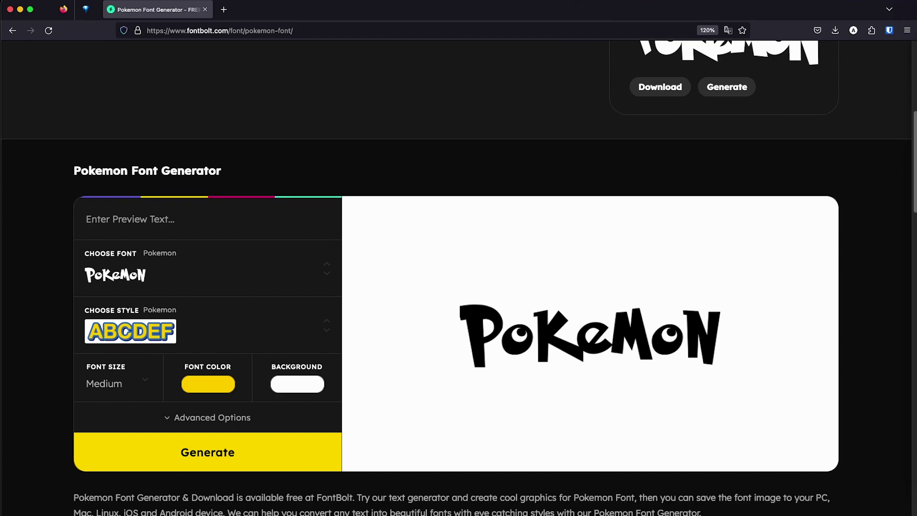
- Enter 'Pokebola' with a capital P as the preview text
text(pokebiola)
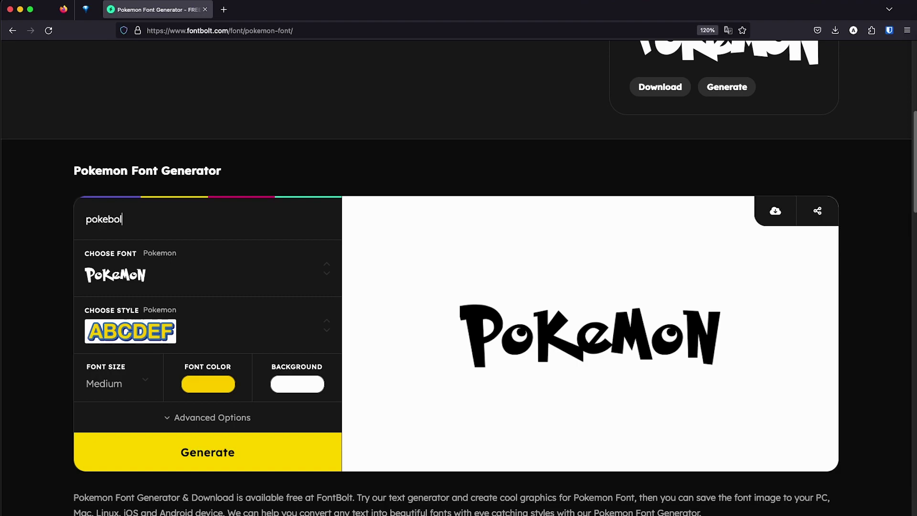
key(Home)
key(Delete)
text(P)
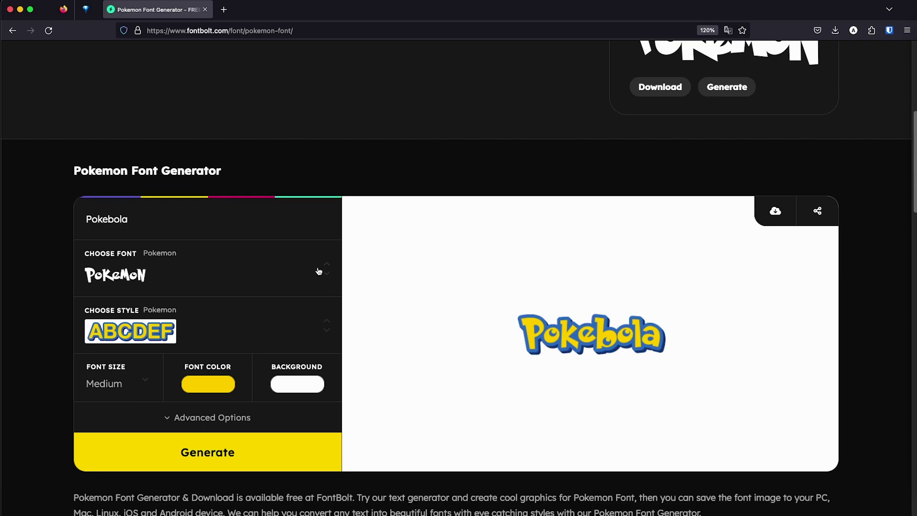
- Choose the first Pokemon font variant and the Your Mom size, then generate the preview
click(319, 271)
scroll(225, 354, down, 1)
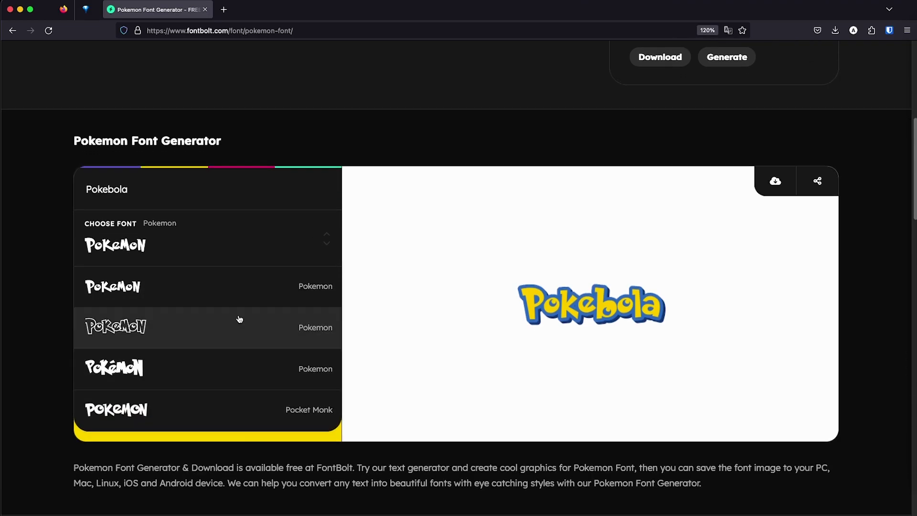
click(224, 301)
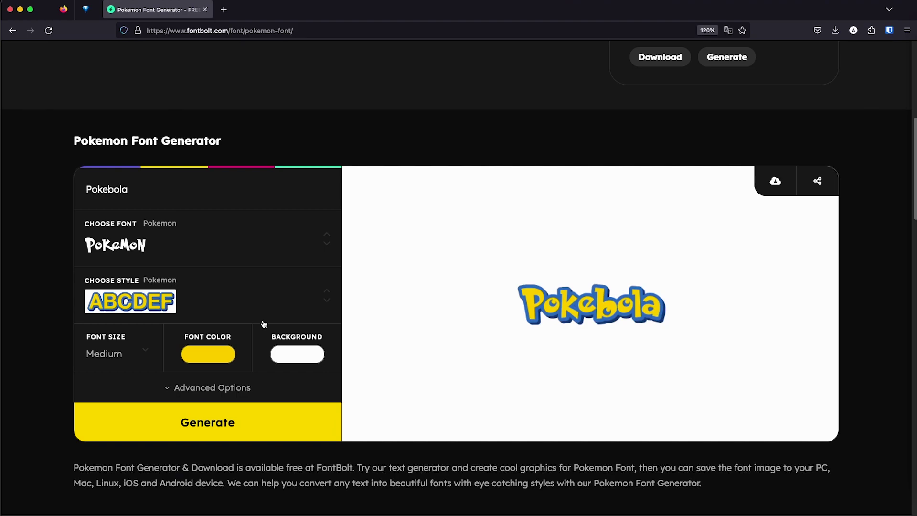
click(135, 347)
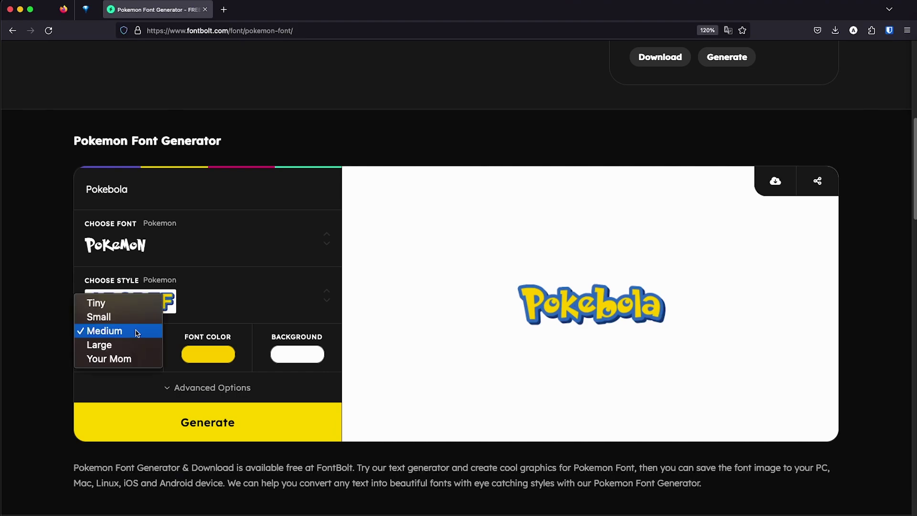
click(136, 361)
click(180, 419)
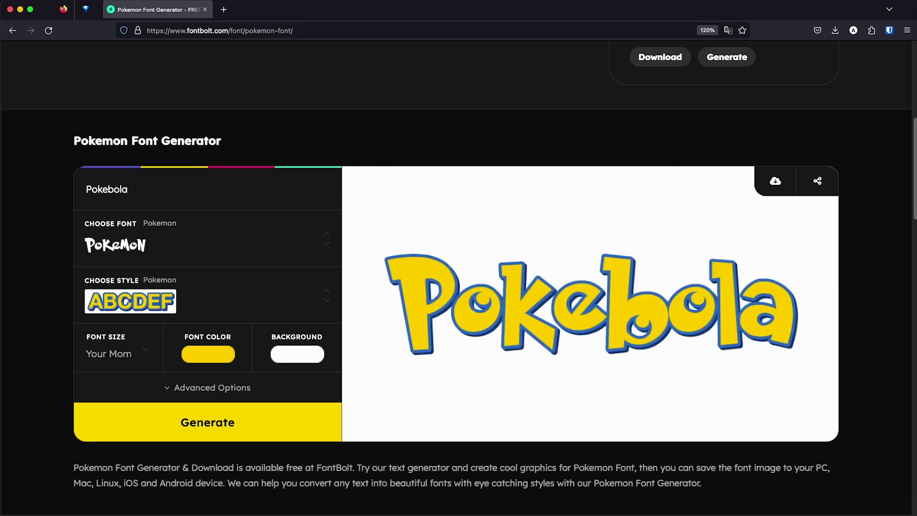
- Try the Super Mario text style, then switch the preview to the Netflix style
click(246, 291)
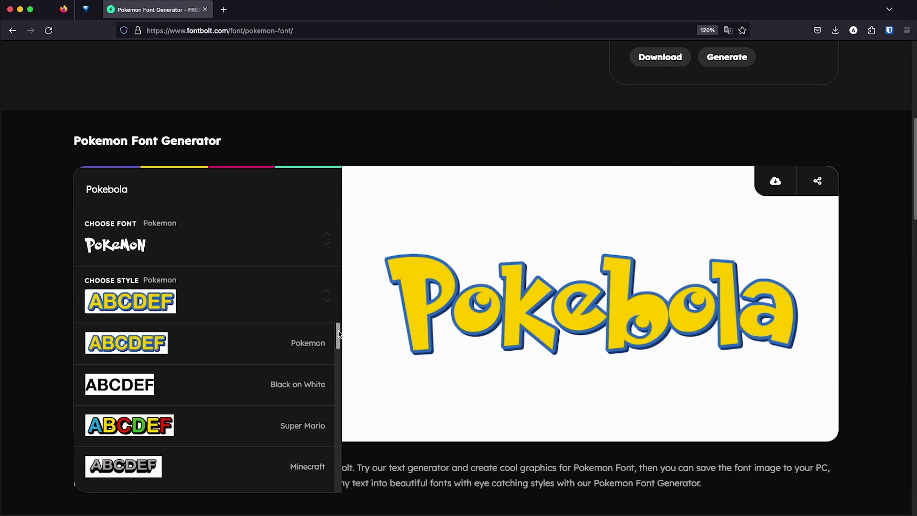
scroll(337, 335, down, 2)
scroll(337, 334, down, 3)
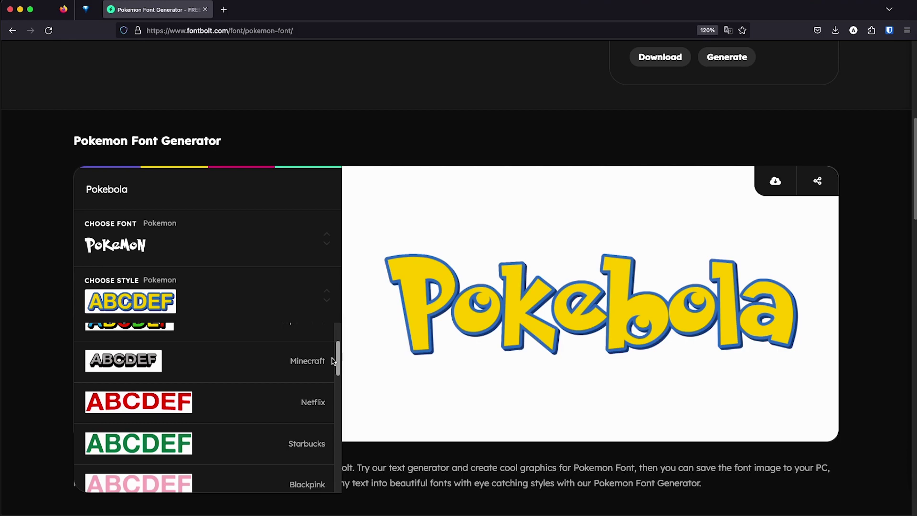
scroll(337, 339, up, 3)
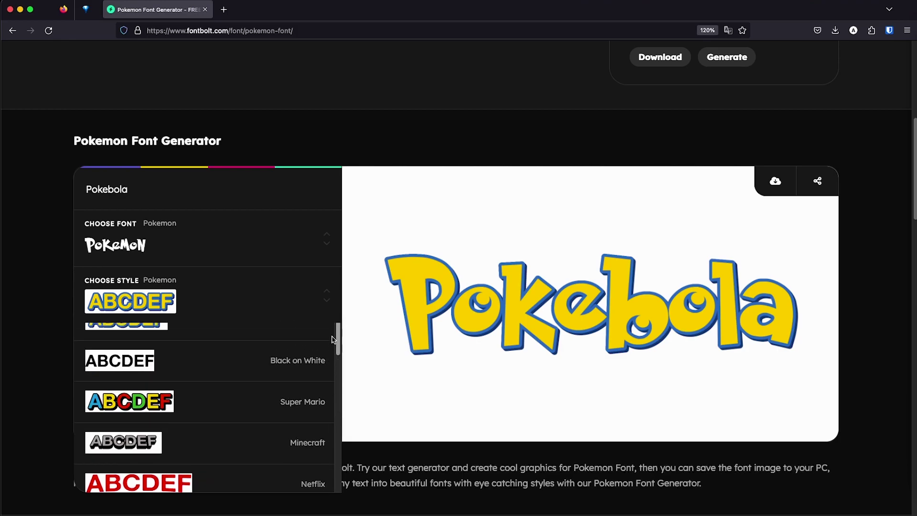
click(268, 403)
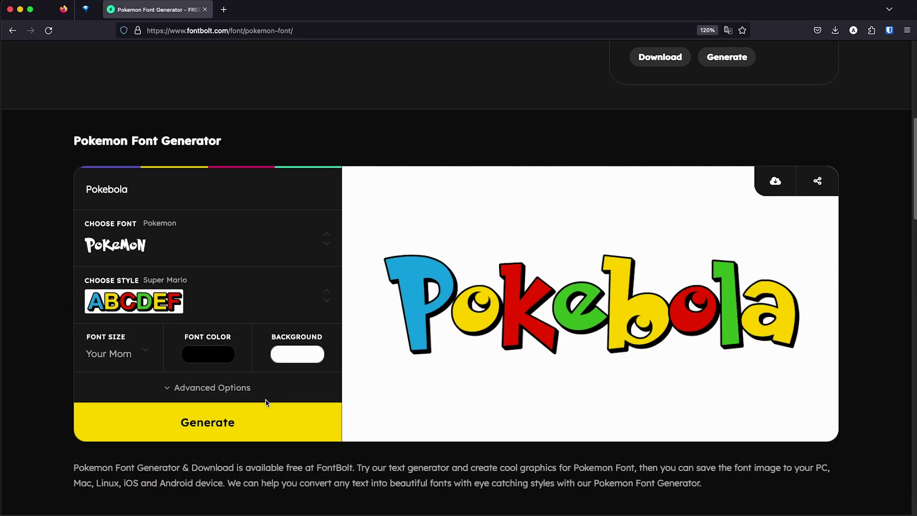
click(328, 295)
scroll(329, 313, down, 2)
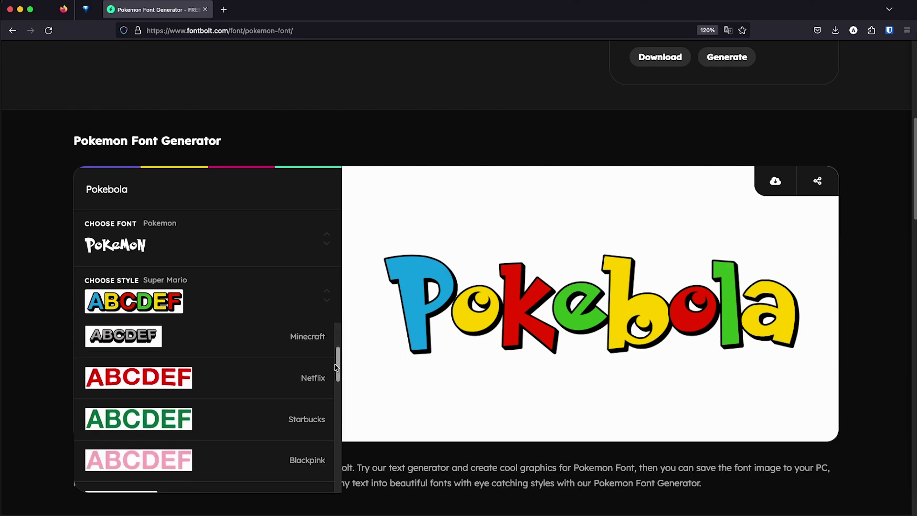
click(240, 381)
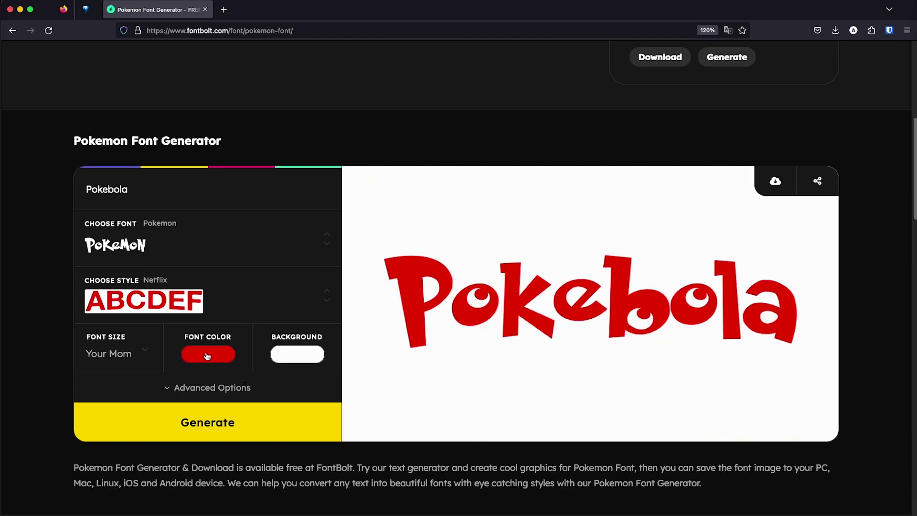
- Set the lettering colour to light blue and regenerate the preview
click(221, 357)
click(181, 434)
click(287, 429)
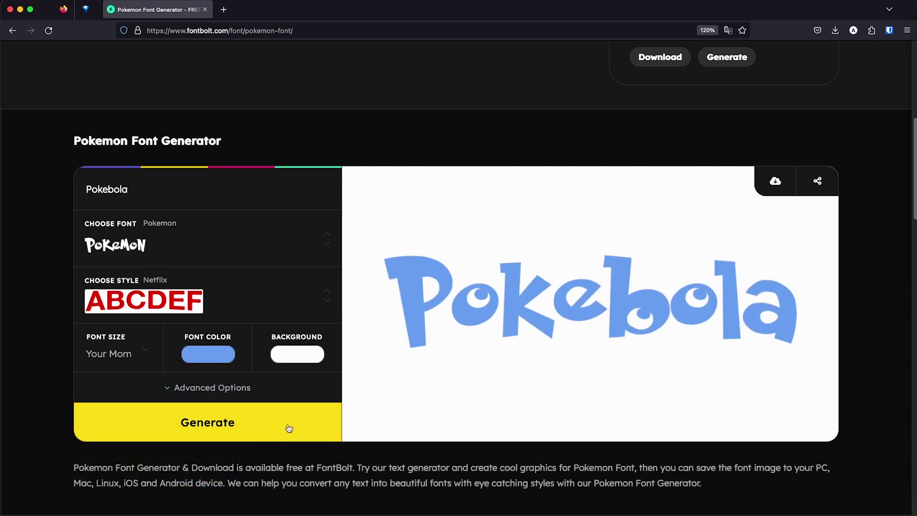
- Try a green background, then change the background to cyan
click(287, 356)
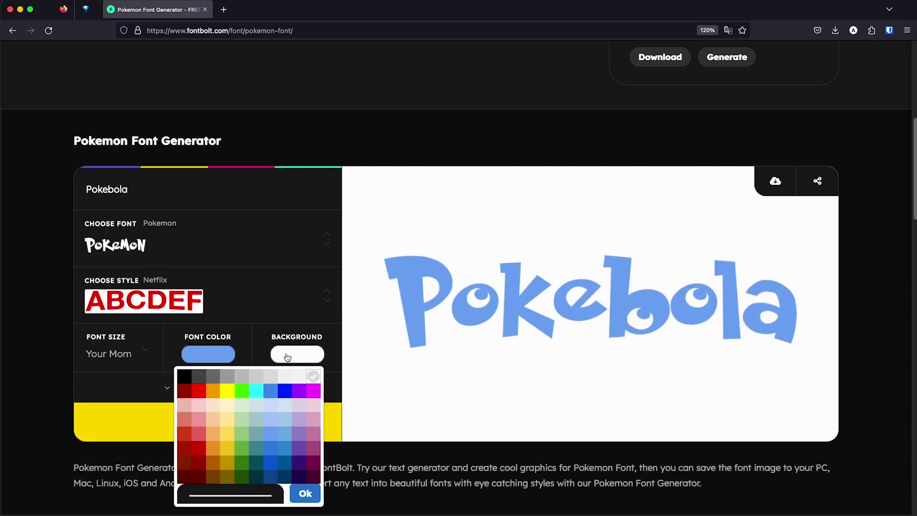
click(242, 439)
click(263, 435)
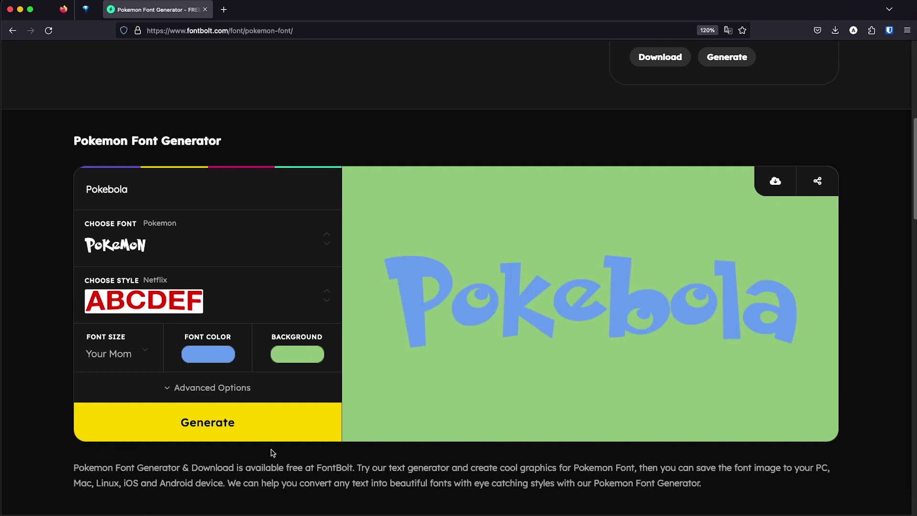
click(291, 354)
click(266, 399)
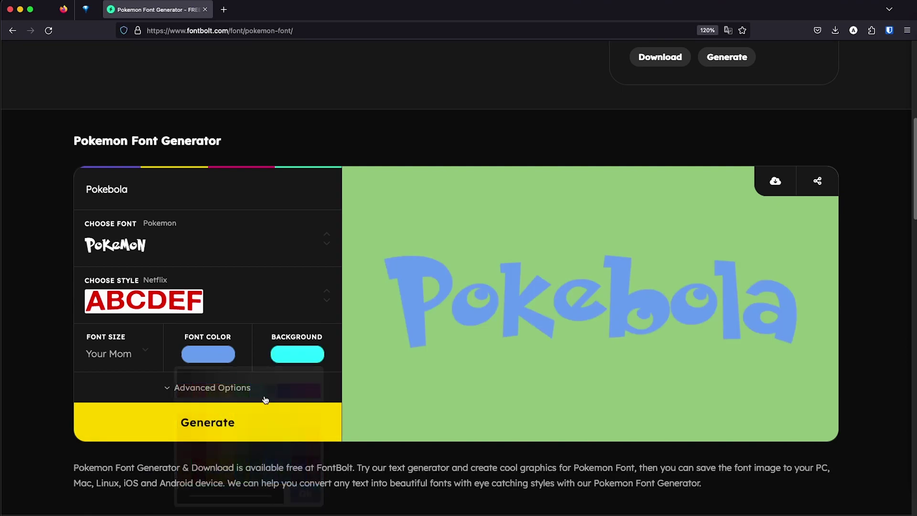
click(297, 294)
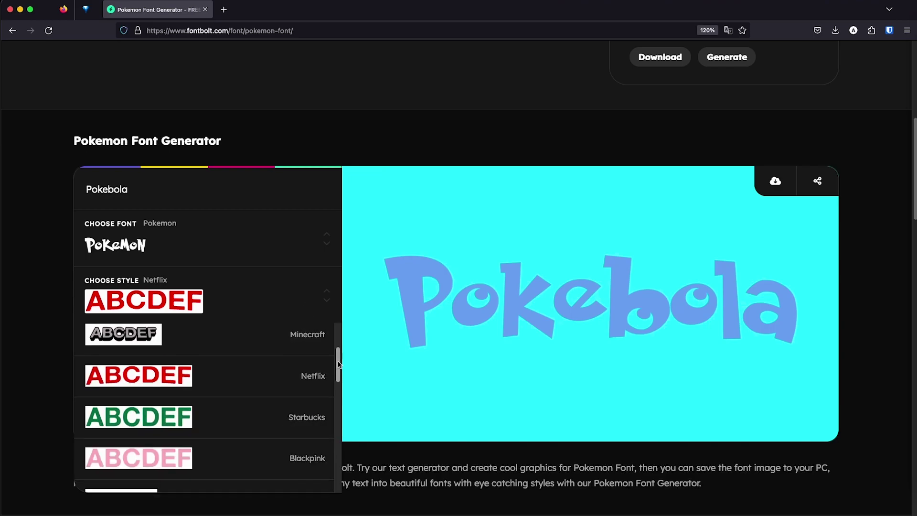
drag(338, 364, 335, 338)
- Apply the Super Mario style on a cyan background and regenerate the preview
click(243, 381)
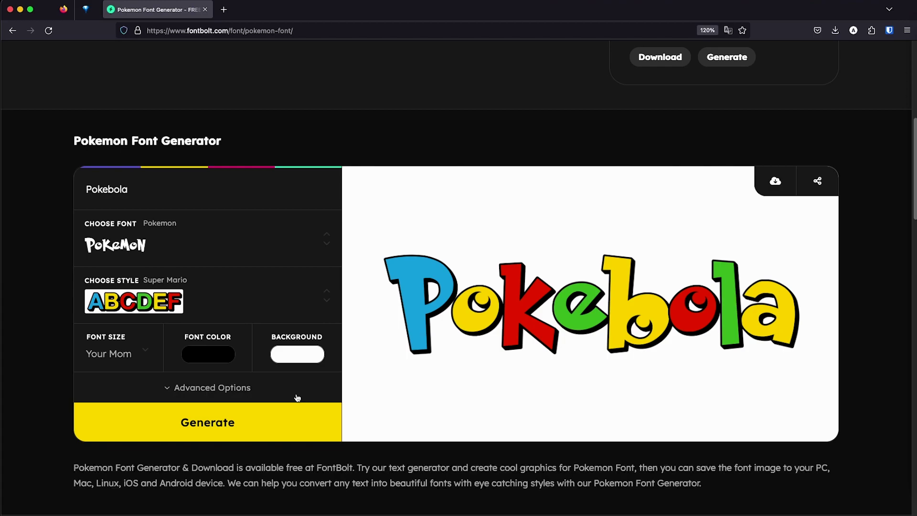
click(298, 354)
click(288, 392)
click(289, 436)
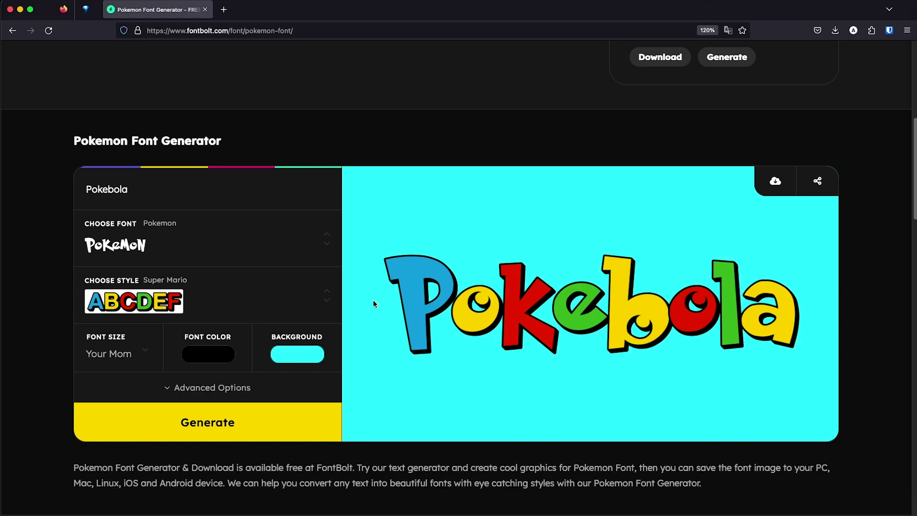
- Download the Pokebola image and open fontbolt.png from the Downloads folder
click(774, 183)
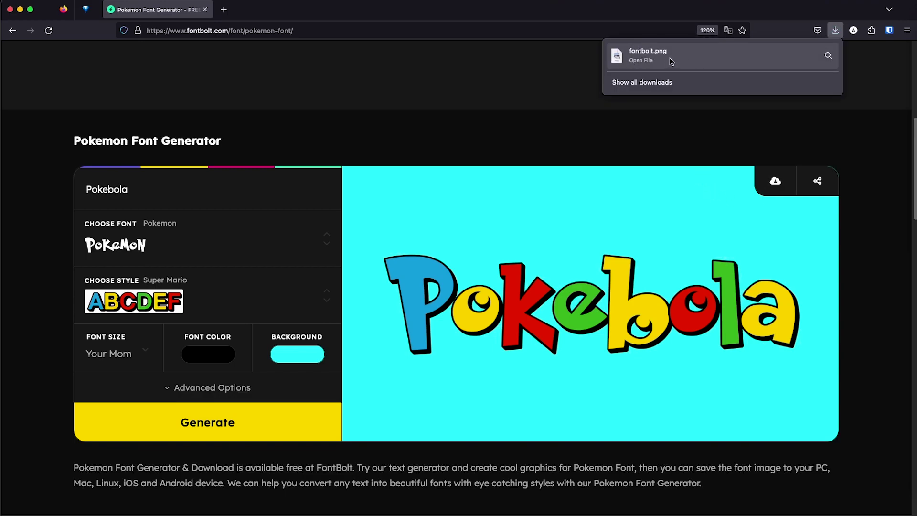
click(828, 56)
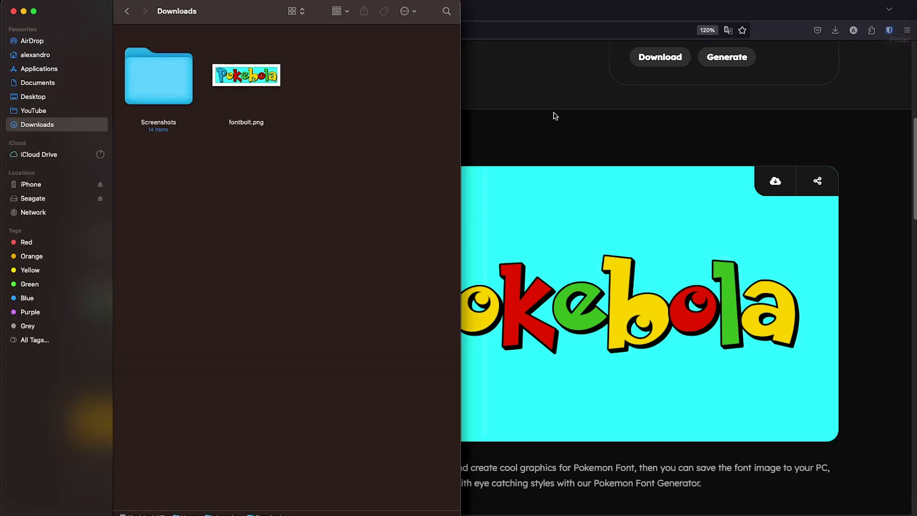
click(262, 81)
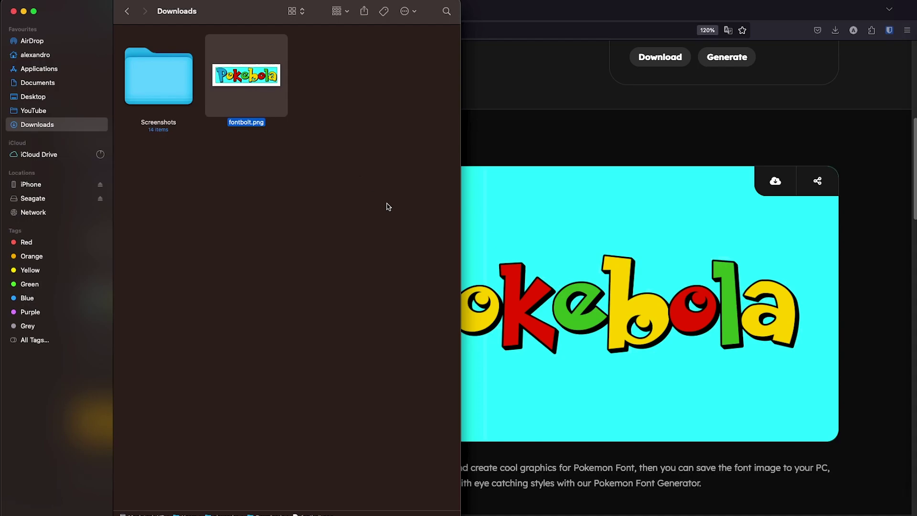
key(super+o)
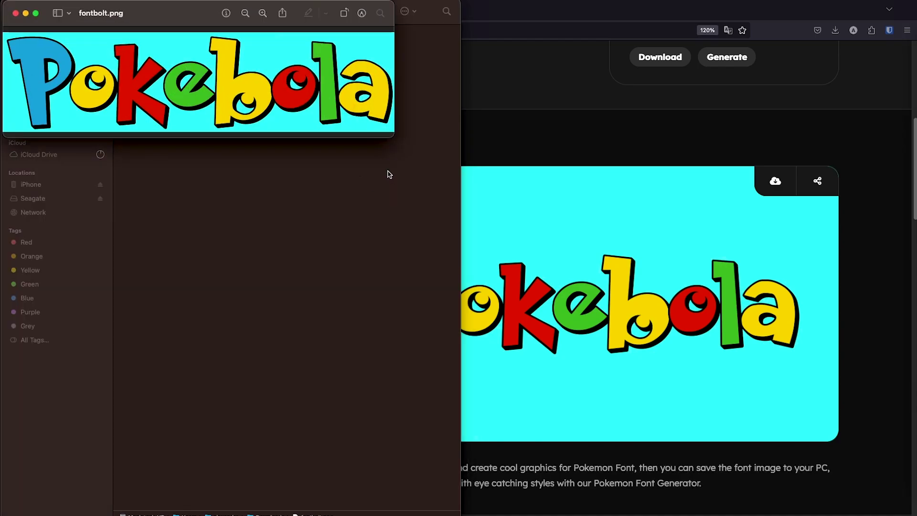
- Enlarge the Preview window to view the Pokebola image at a big size
drag(394, 137, 855, 361)
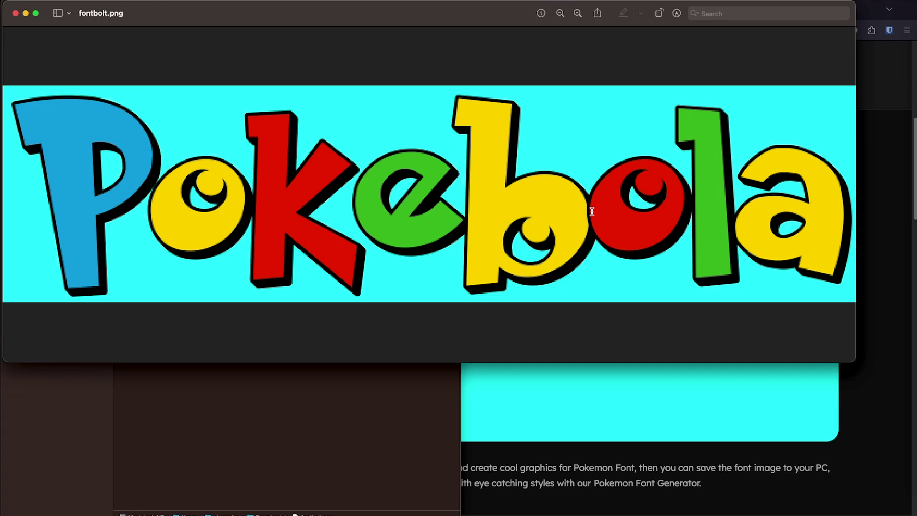
- Back on FontBolt, download the first Pokemon font and reveal Pokemon.ttf in Downloads
click(888, 211)
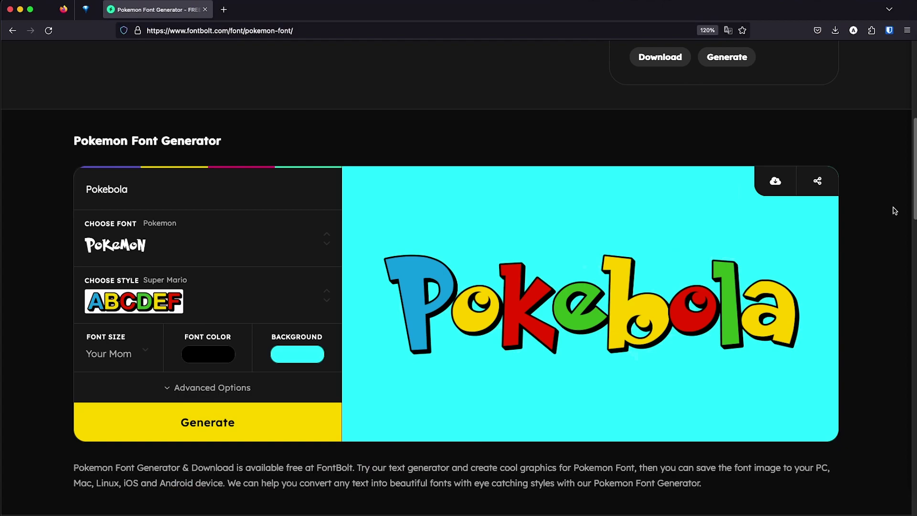
scroll(914, 211, up, 7)
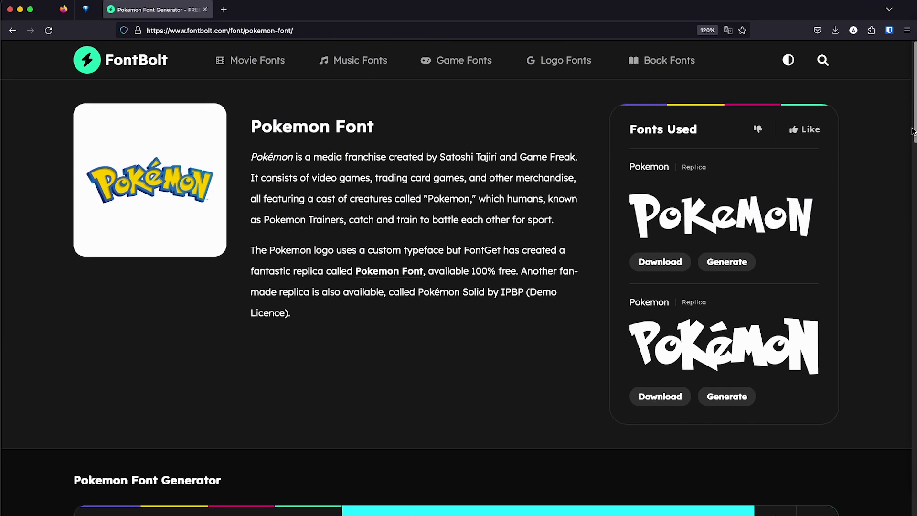
click(655, 260)
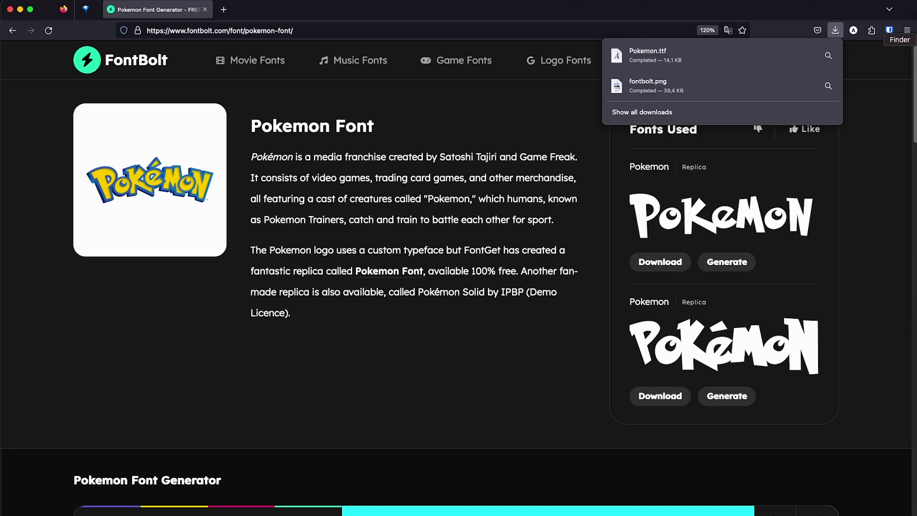
click(828, 86)
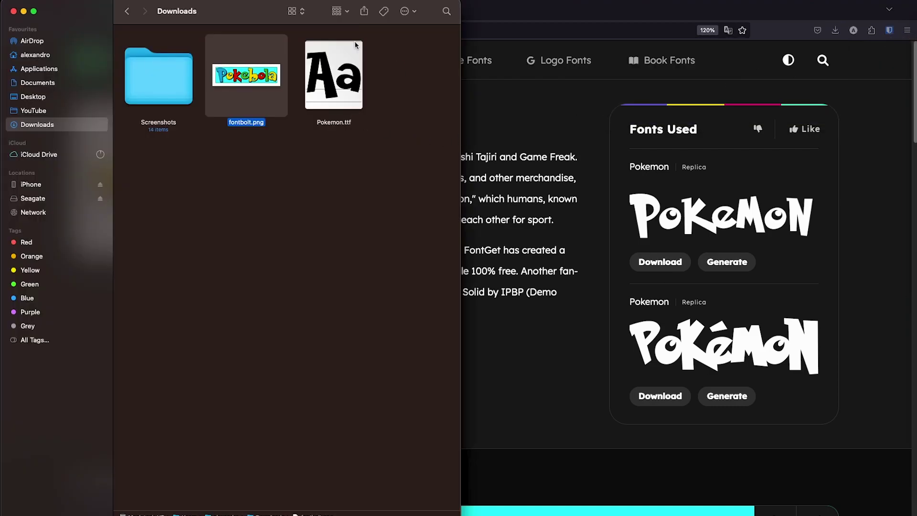
- Reshape the Downloads window, select Pokemon.ttf, and open it to preview the font
drag(460, 514, 811, 447)
key(Right)
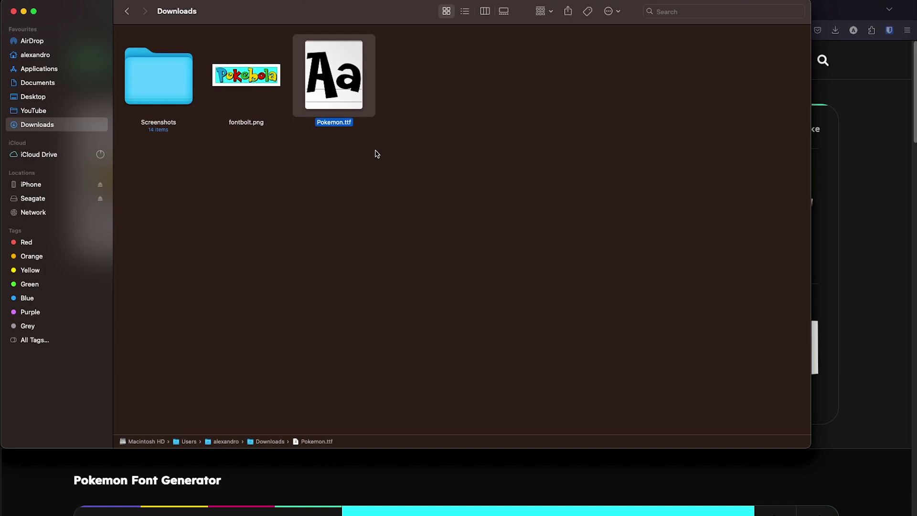
right_click(345, 81)
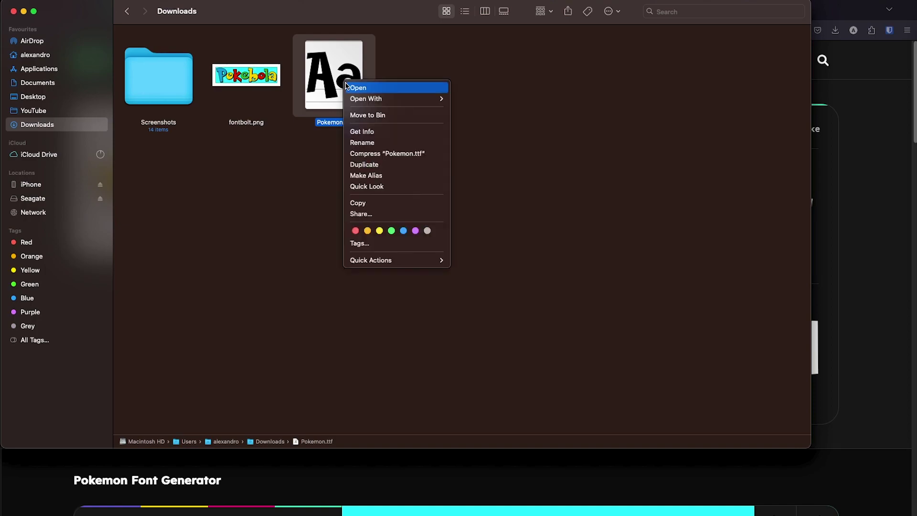
click(375, 91)
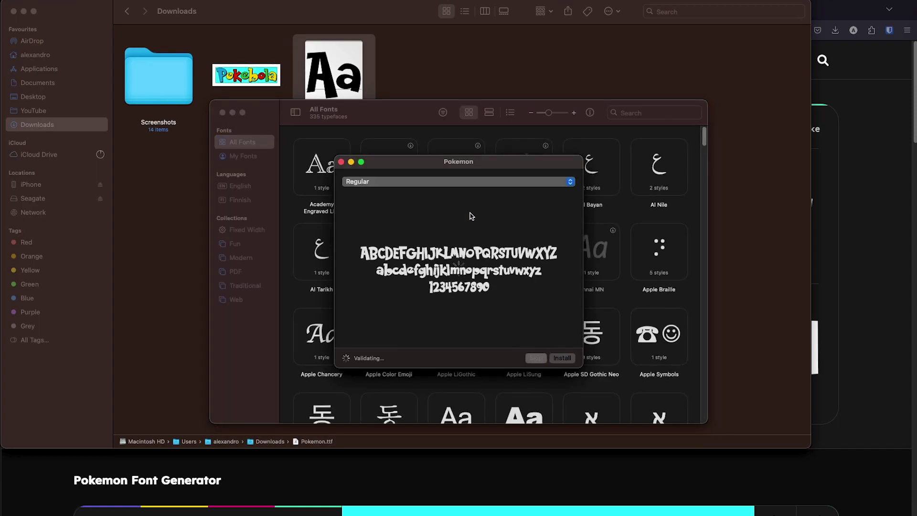
- Install the downloaded Pokemon font in Font Book and select it under My Fonts
click(448, 181)
click(447, 183)
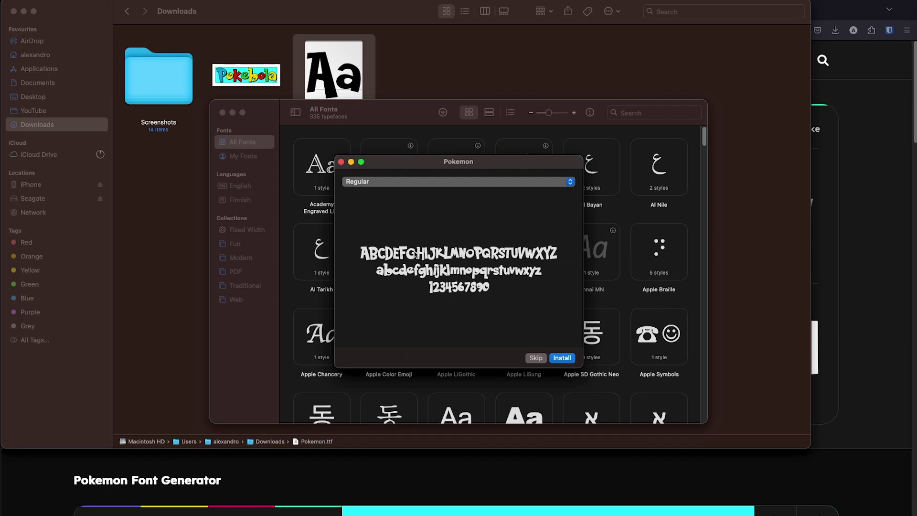
click(567, 359)
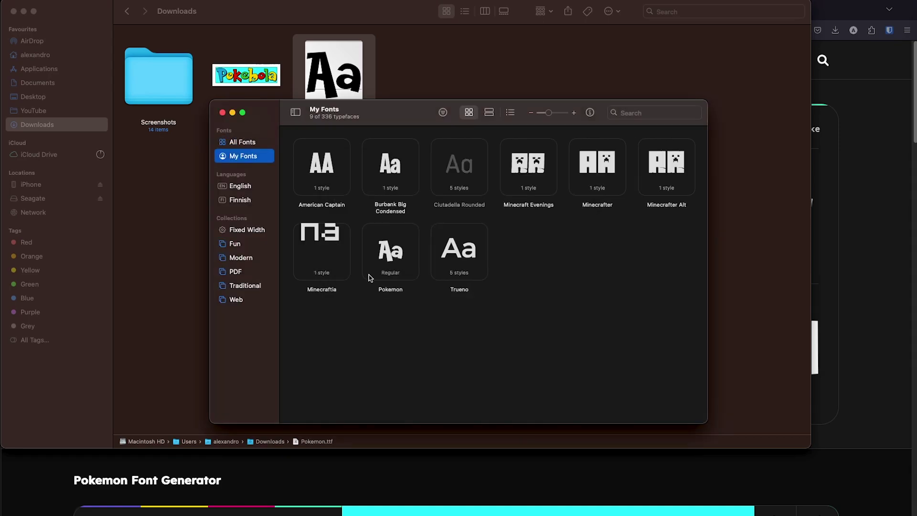
click(403, 262)
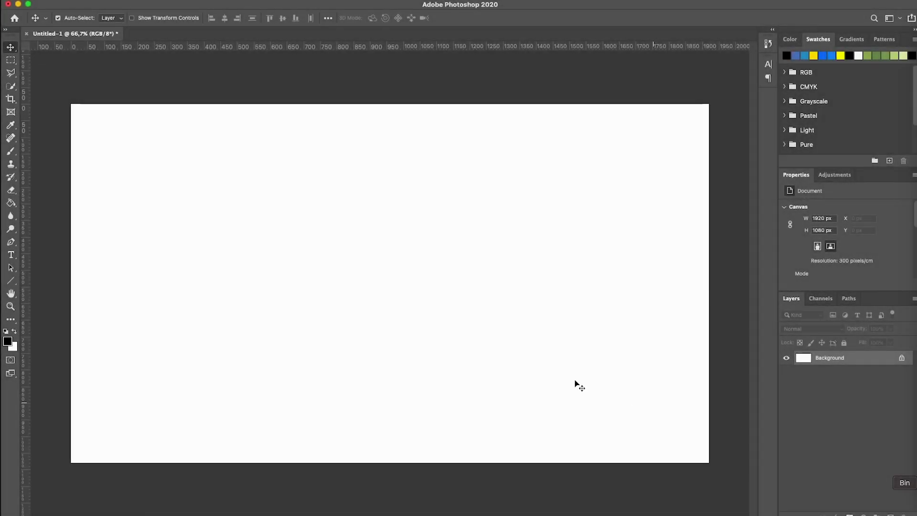
- Type 'Heloooo' on the blank canvas and set it in Pokemon Regular
click(11, 254)
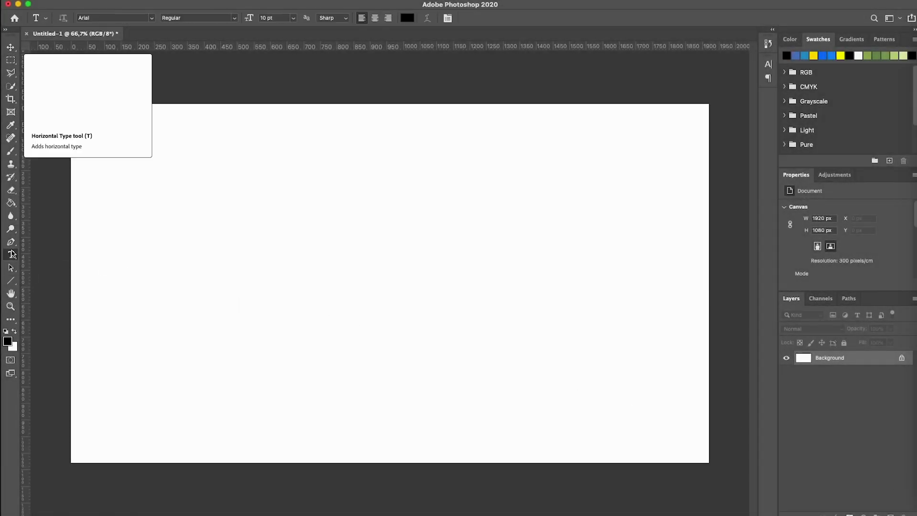
click(294, 240)
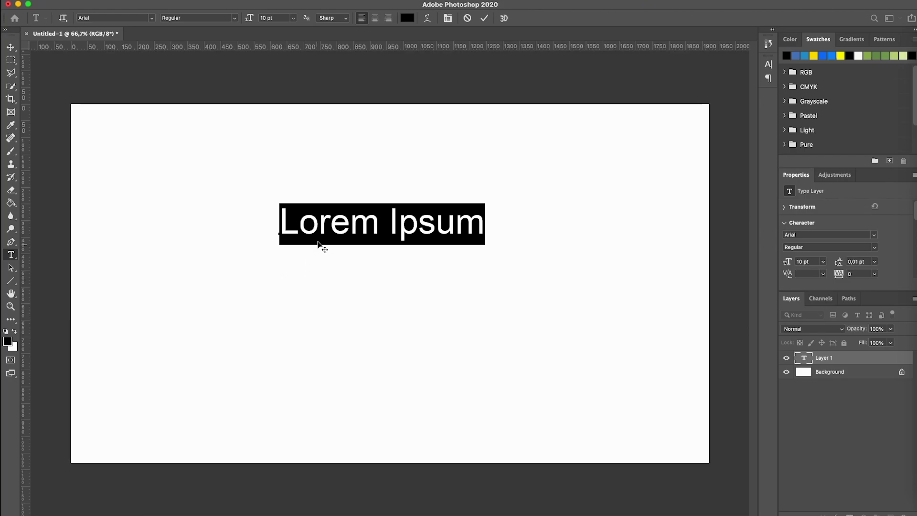
text(Heloooo)
key(super+a)
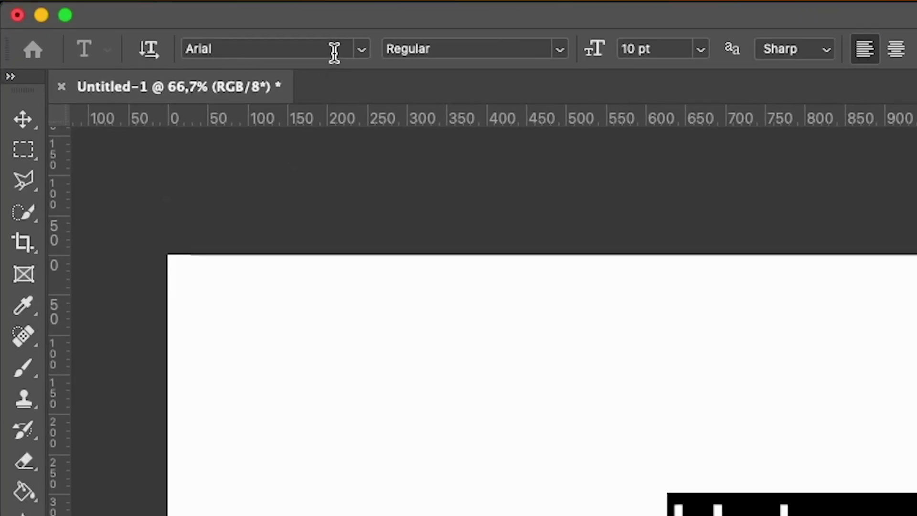
click(140, 18)
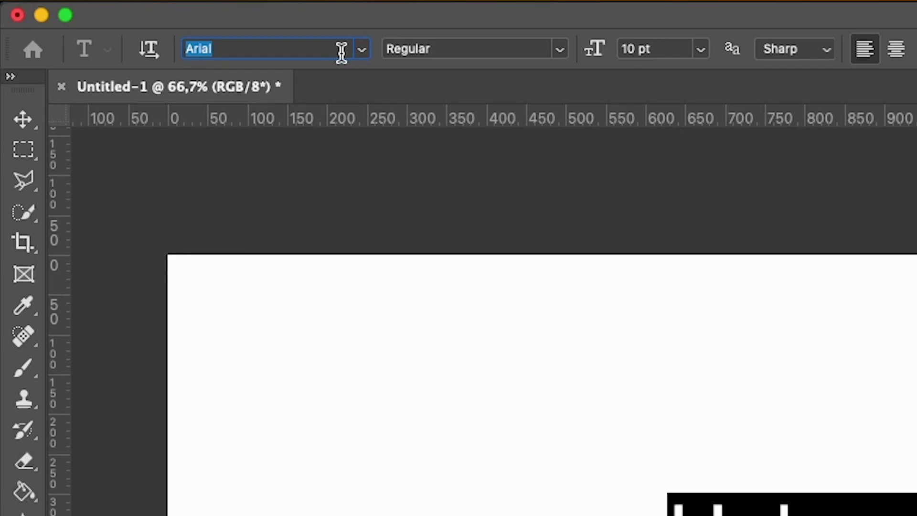
text(poke)
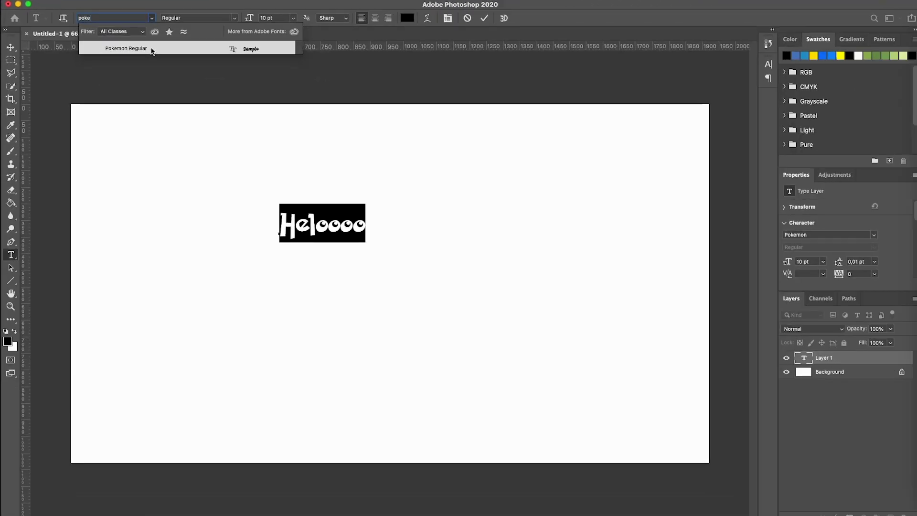
click(151, 49)
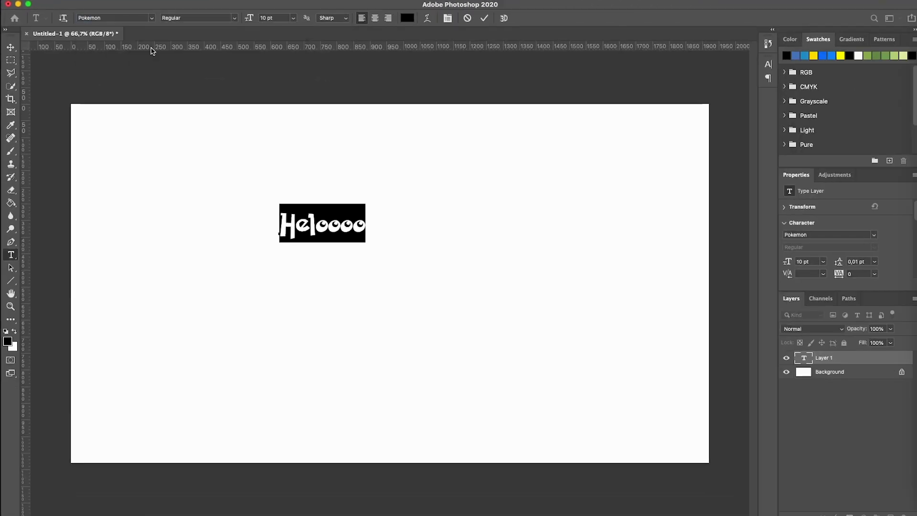
- Move the Heloooo text up-left and scale it up to about 395%
click(11, 47)
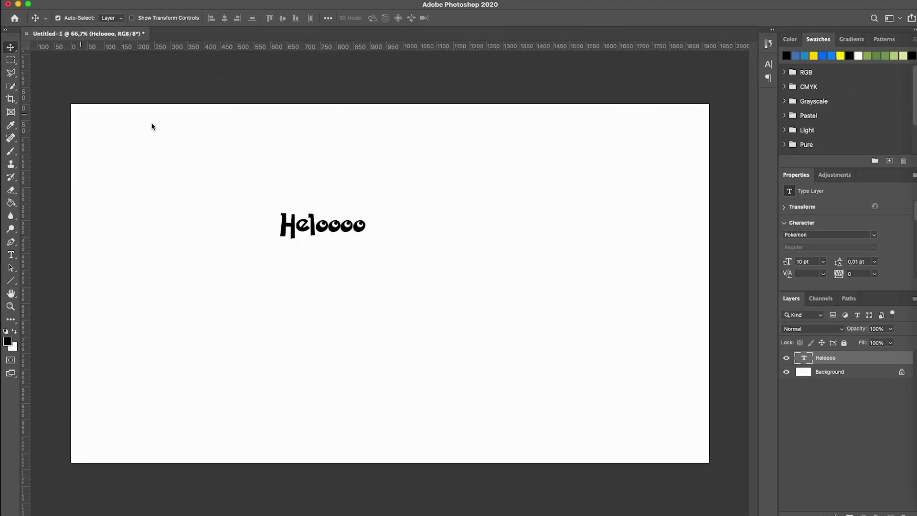
drag(319, 227, 576, 317)
key(super+t)
drag(512, 256, 478, 241)
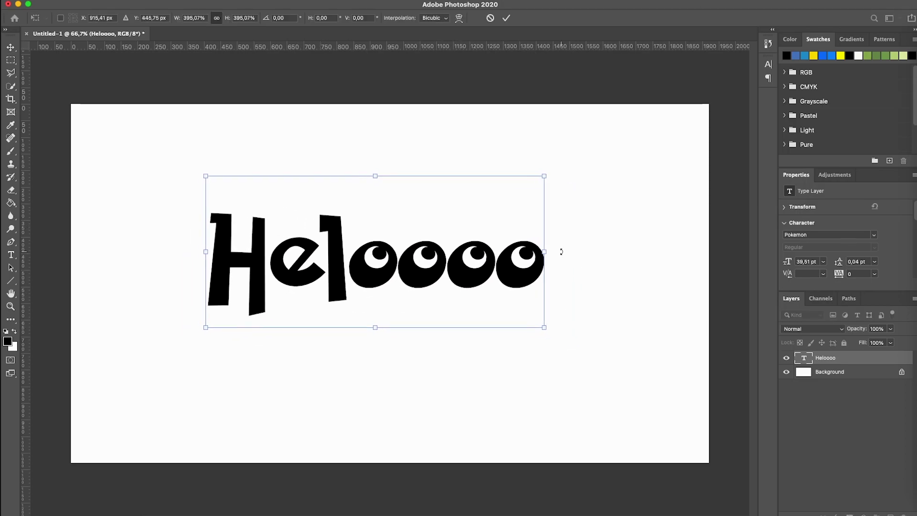
key(Return)
- Retype the text as 'Pokemon', colour it yellow, and nudge it into place
double_click(389, 276)
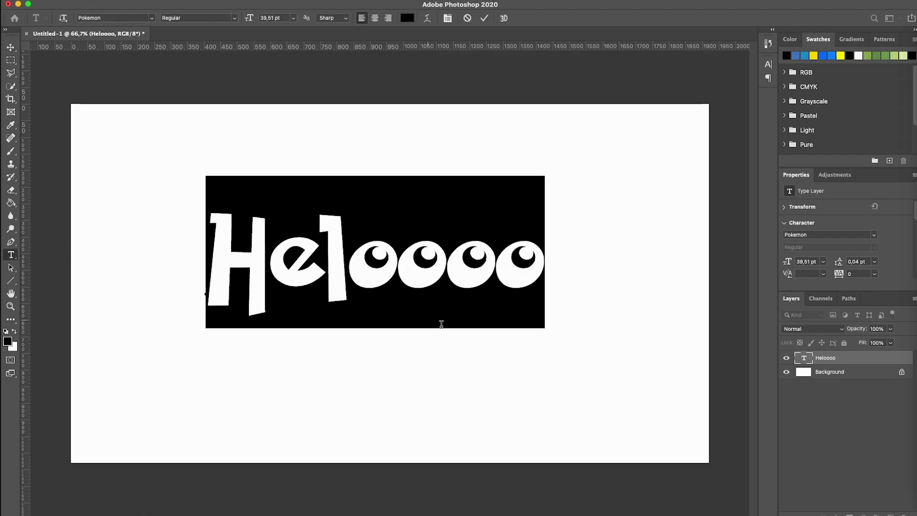
text(pok)
key(BackSpace)
key(BackSpace)
key(BackSpace)
text(Pokemon)
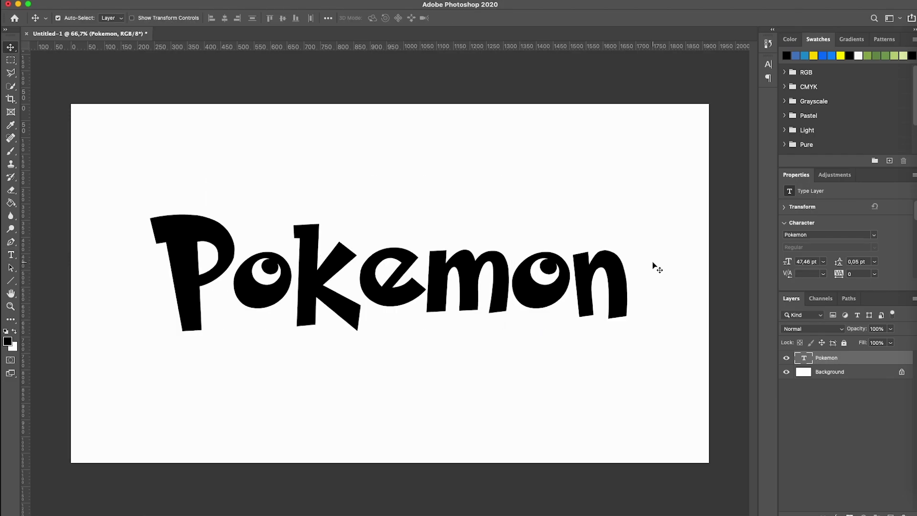
key(ctrl+a)
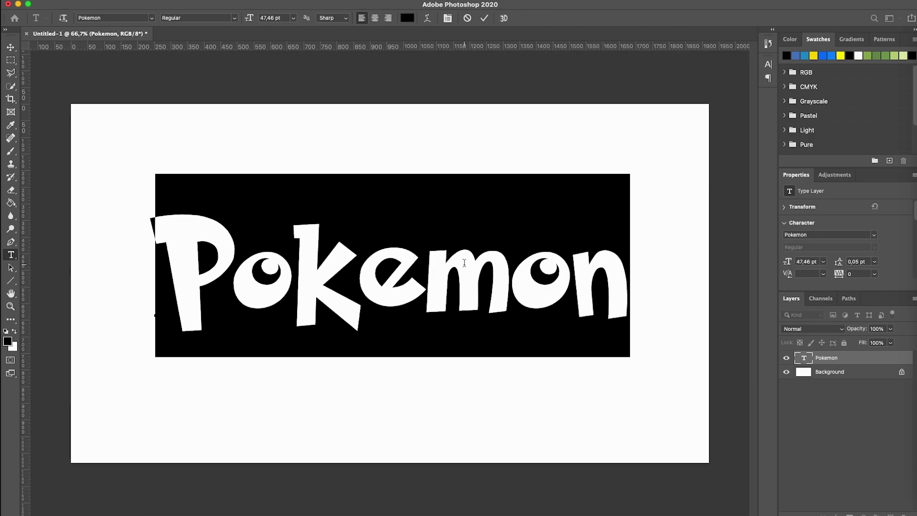
click(7, 342)
click(796, 118)
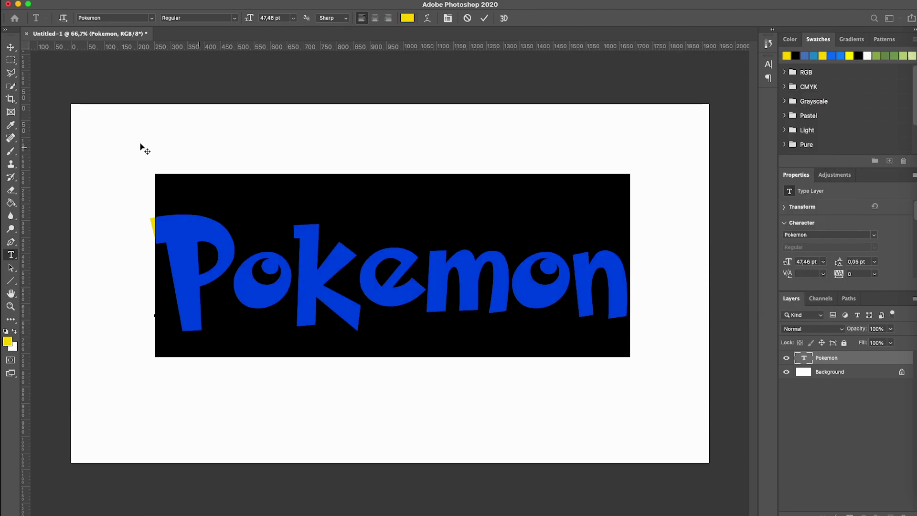
click(9, 48)
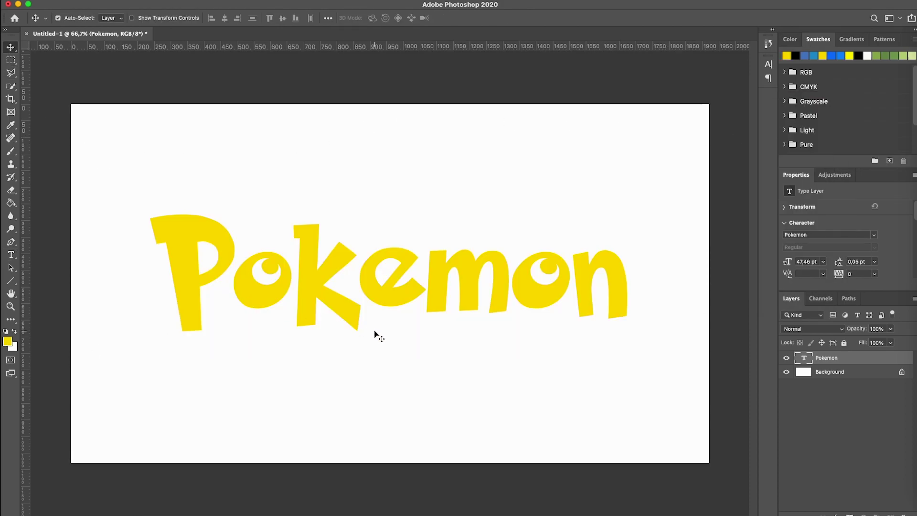
drag(487, 284, 493, 285)
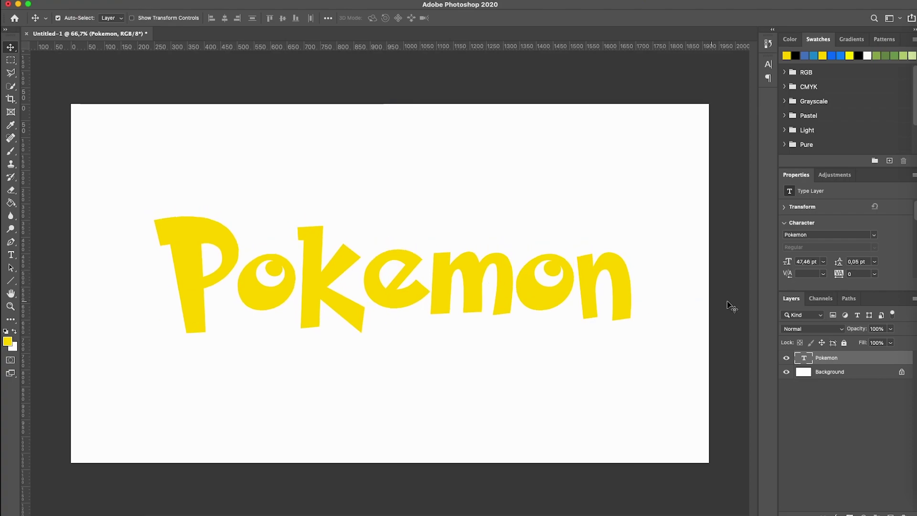
- Add a blue Outer Glow layer style of size 81 px to the Pokemon layer
double_click(873, 363)
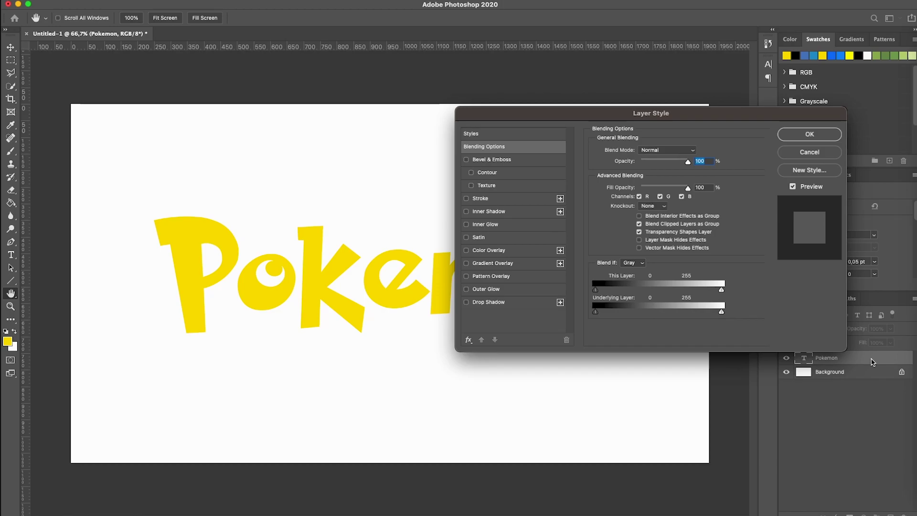
click(507, 290)
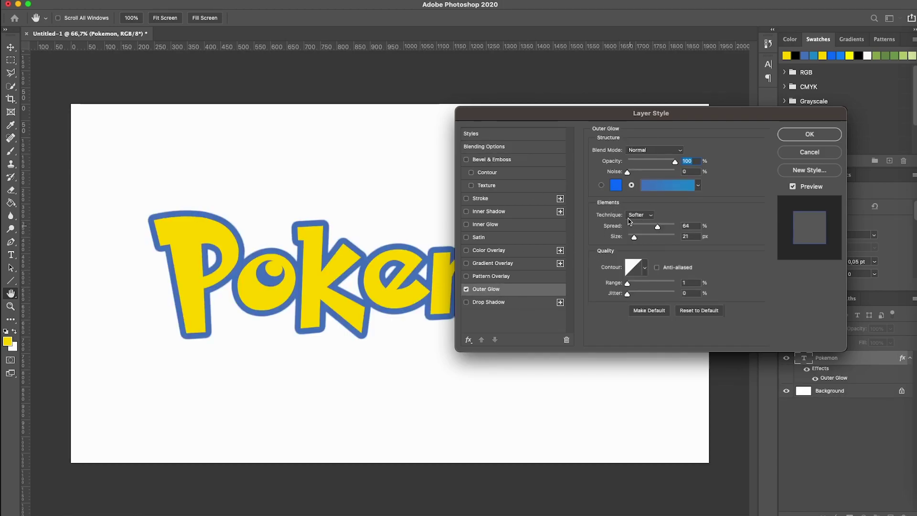
mouse_move(635, 238)
mouse_down()
mouse_move(645, 239)
mouse_move(636, 240)
mouse_up()
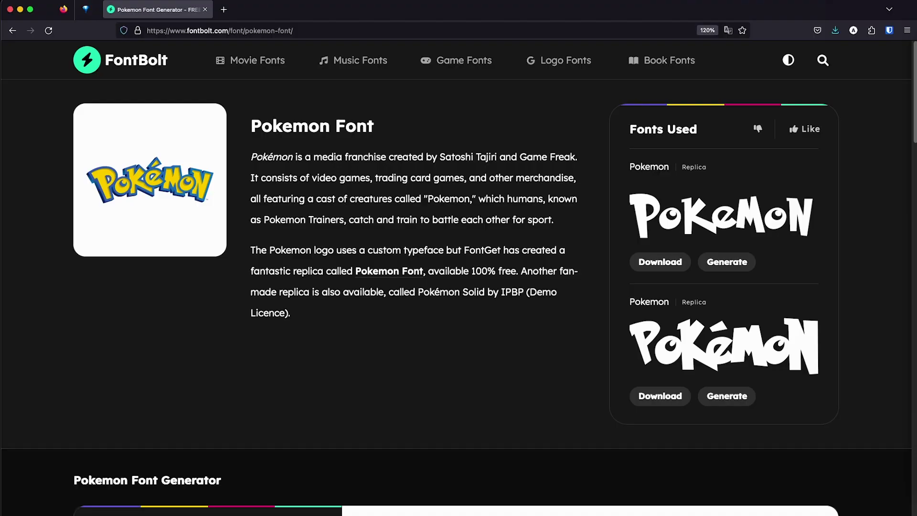
- Open FontBolt's Game Fonts category and scroll down through the listing
click(274, 62)
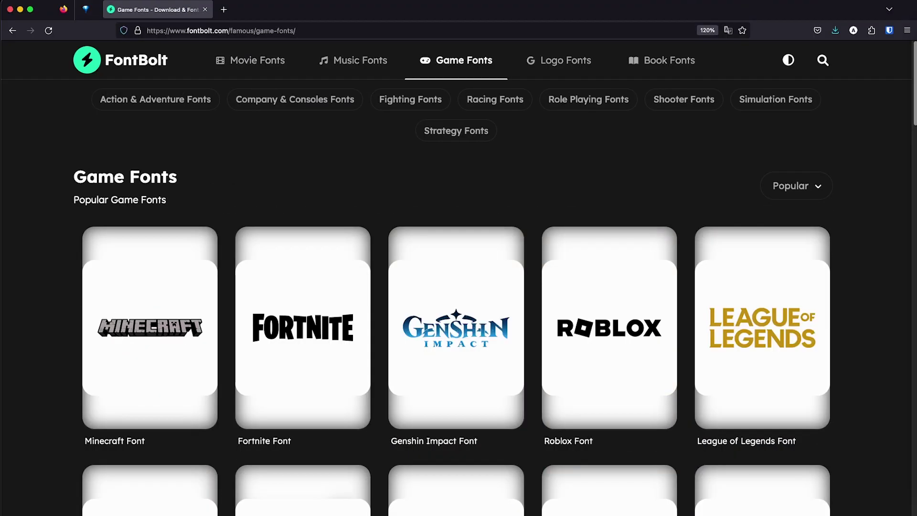
scroll(459, 277, down, 3)
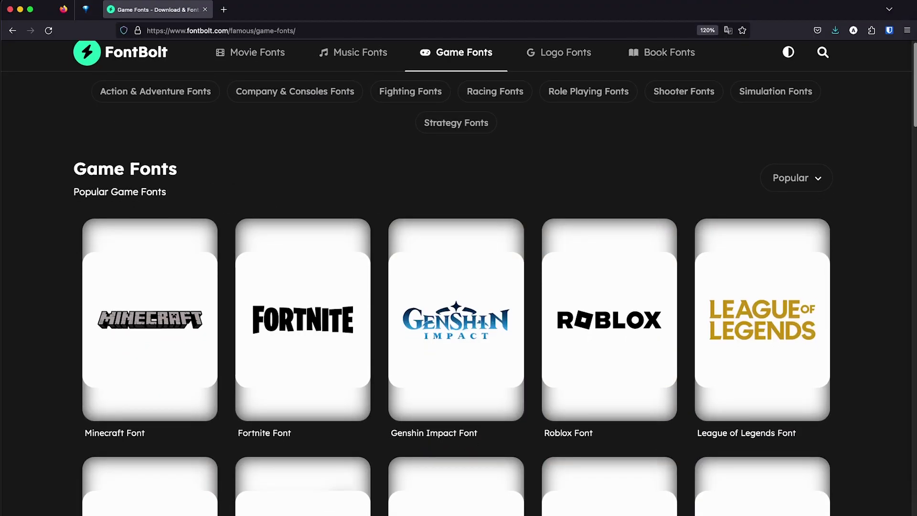
scroll(912, 198, down, 7)
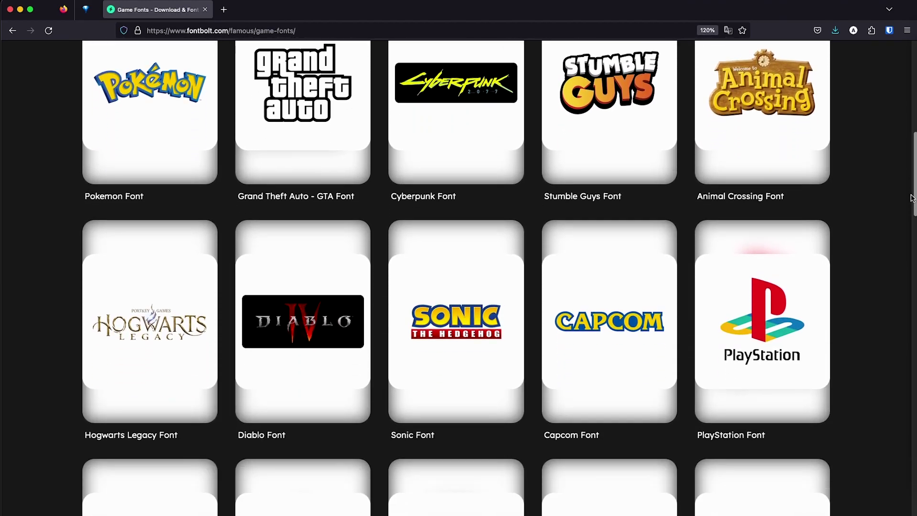
drag(912, 198, 887, 331)
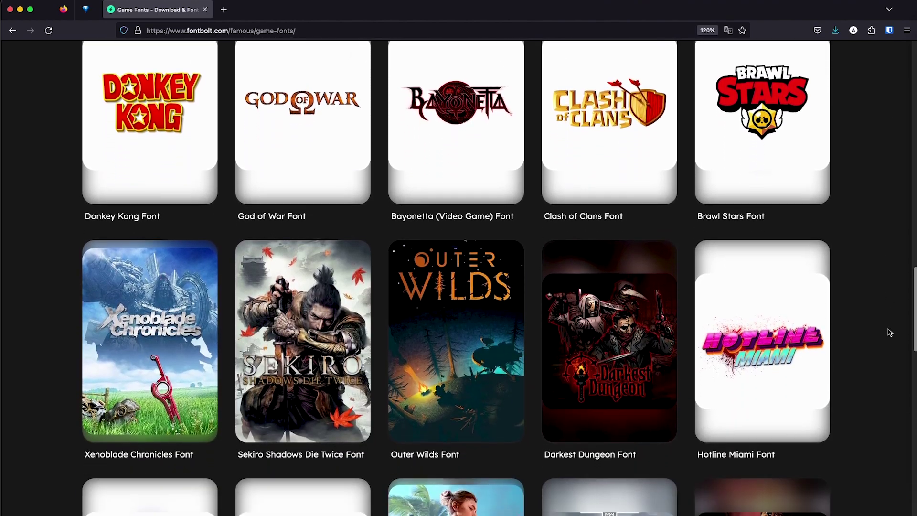